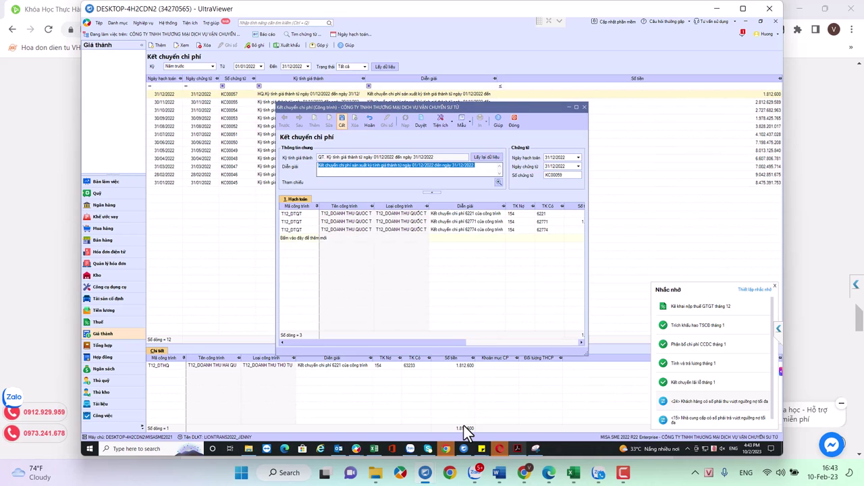
Step: Save and post the QT cost transfer voucher for 01/12/2022 to 31/12/2022, and close it along with the cost transfer list
{"action": "key", "text": "ctrl+s"}
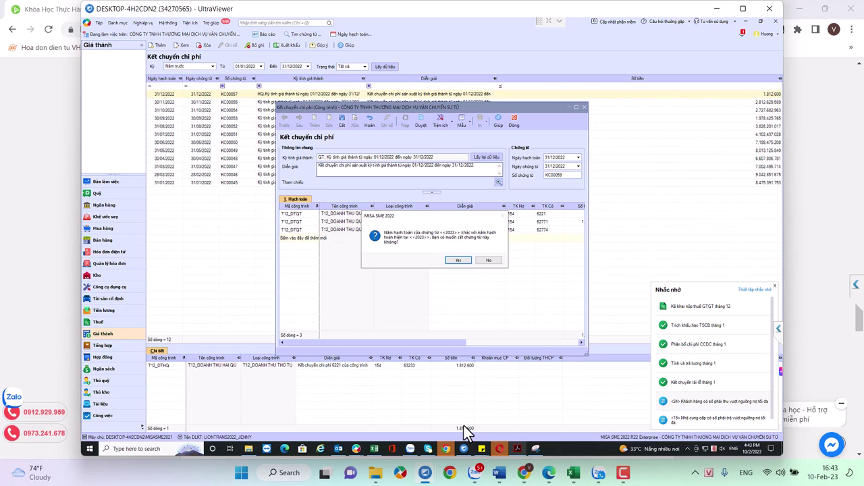
{"action": "key", "text": "Return"}
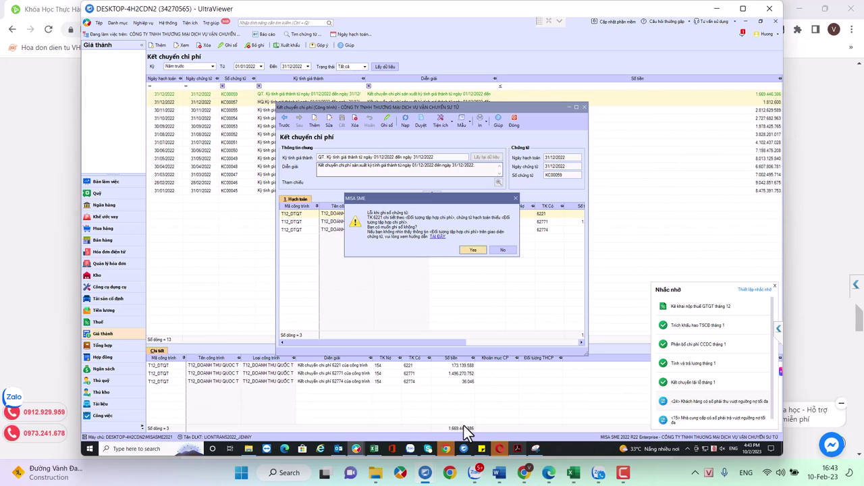
{"action": "key", "text": "Return"}
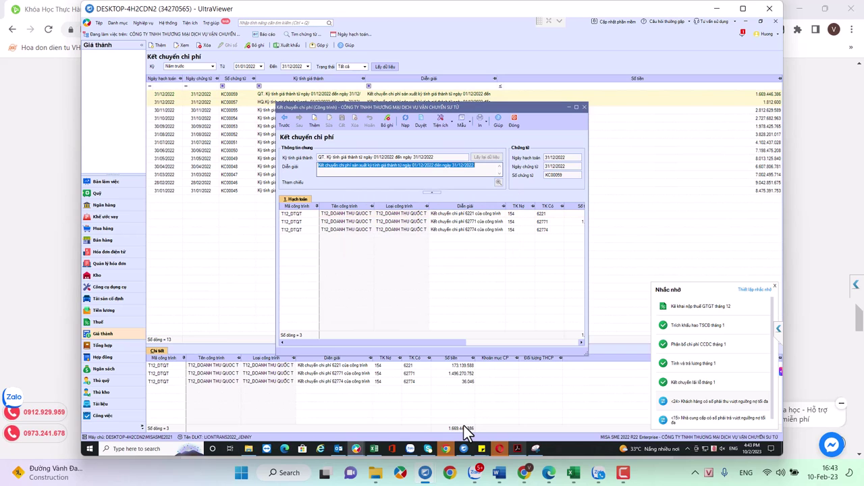
{"action": "key", "text": "Escape"}
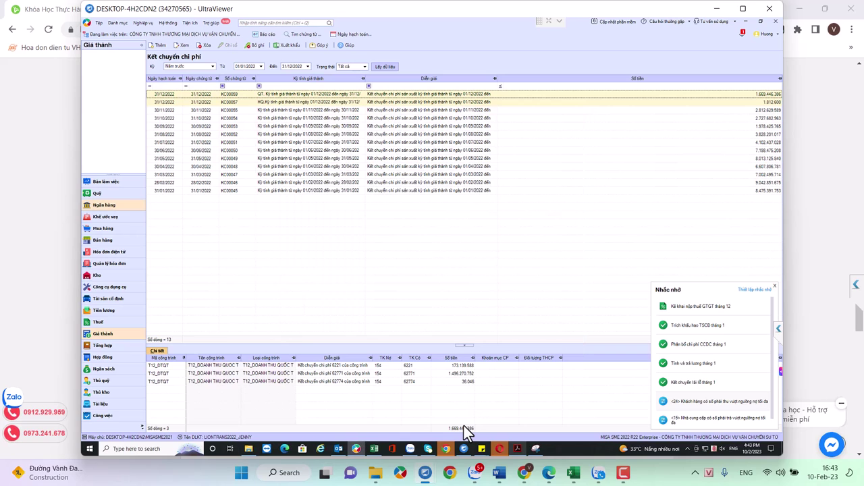
{"action": "key", "text": "Escape"}
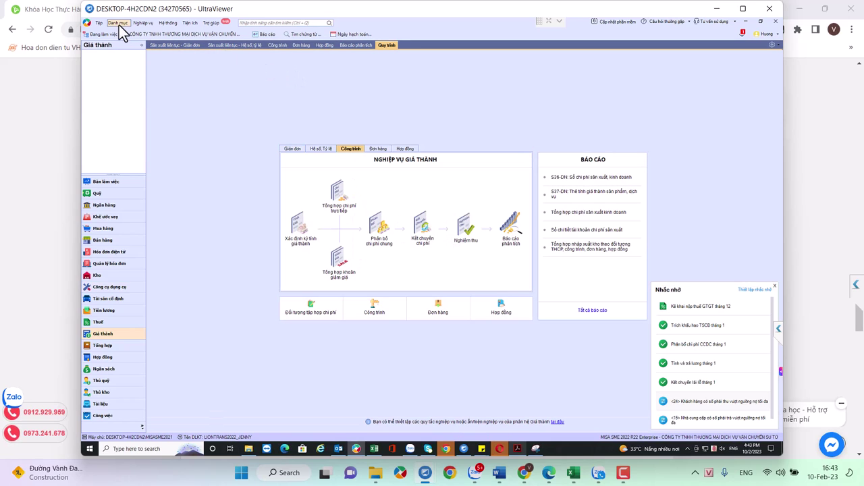
Step: Open the chart of accounts (Hệ thống tài khoản) and filter the account numbers by 627
{"action": "left_click", "coordinate": [120, 25]}
{"action": "mouse_move", "coordinate": [155, 33]}
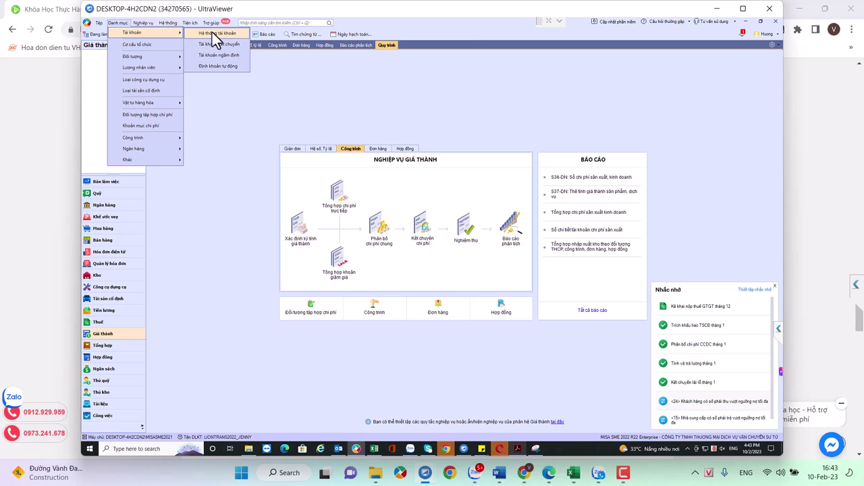
{"action": "left_click", "coordinate": [214, 33]}
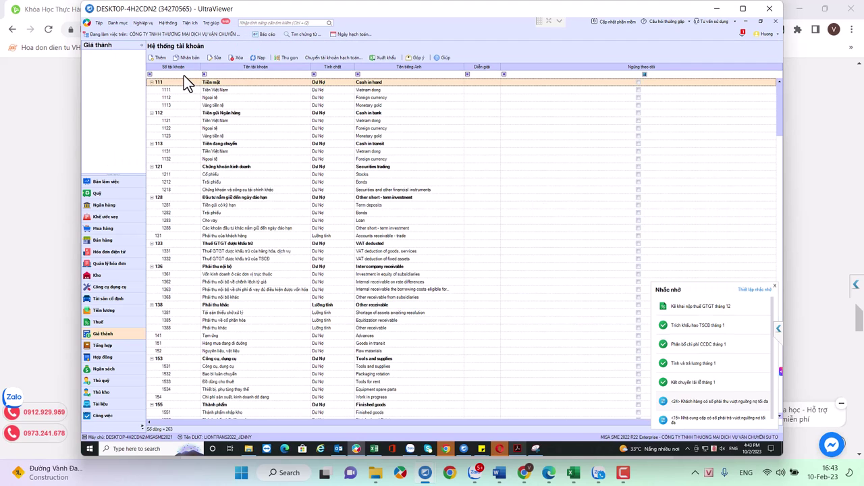
{"action": "left_click", "coordinate": [184, 75]}
{"action": "type", "text": "627"}
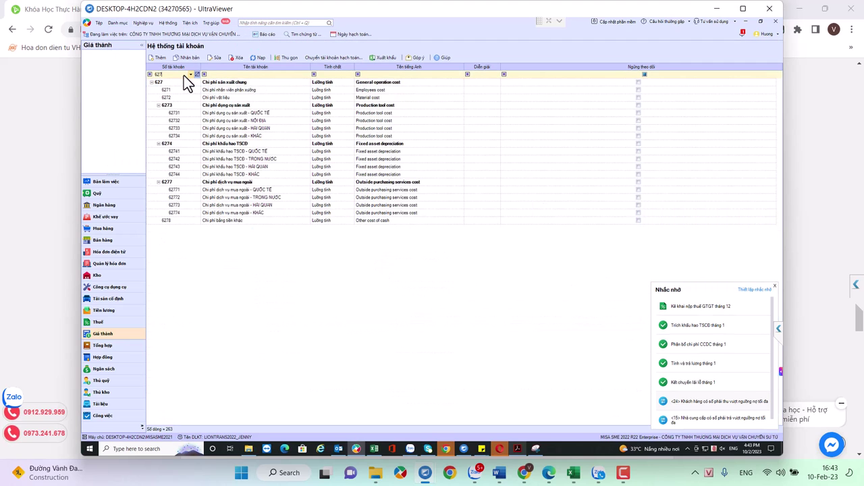
Step: Check the detail-tracking options of accounts 62731 and 62771, leaving both accounts unedited
{"action": "double_click", "coordinate": [180, 115]}
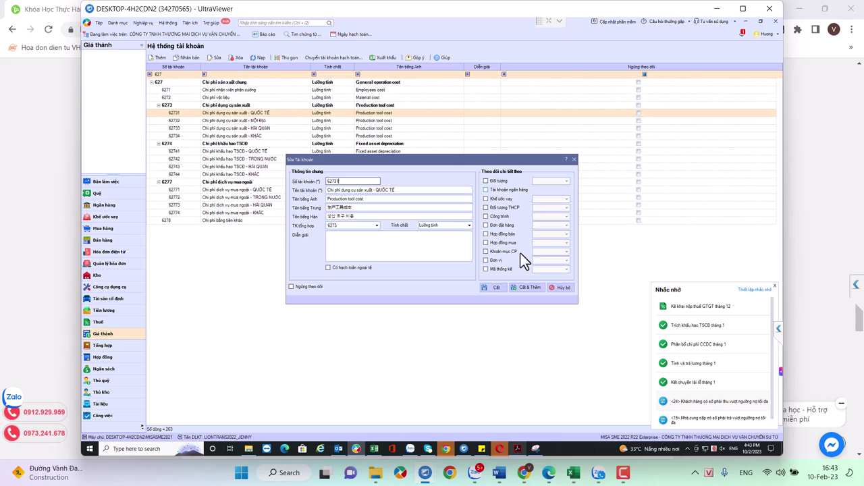
{"action": "left_click", "coordinate": [560, 289]}
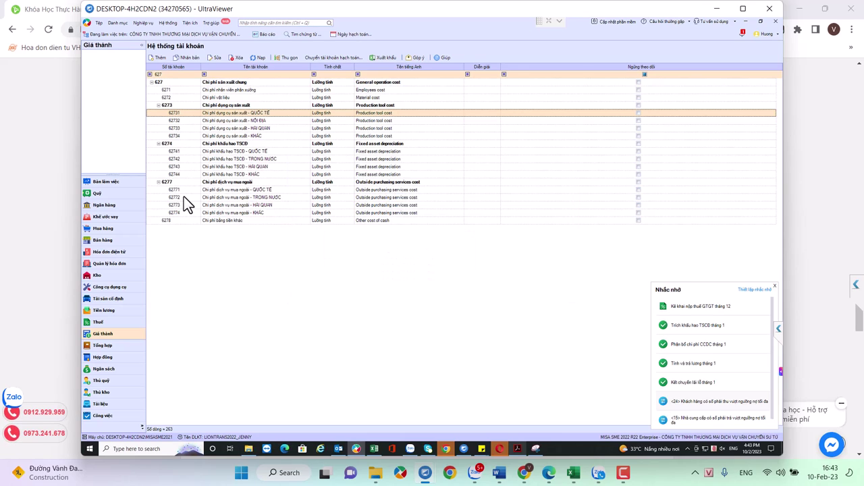
{"action": "double_click", "coordinate": [181, 192]}
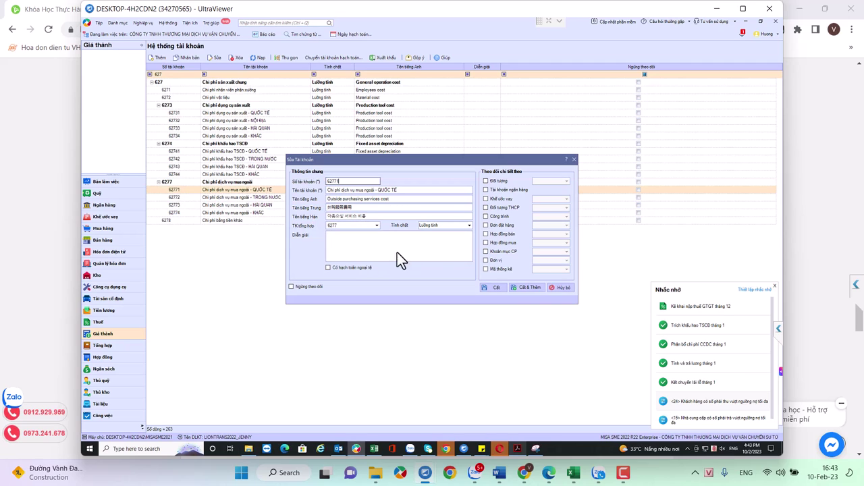
{"action": "left_click", "coordinate": [563, 289]}
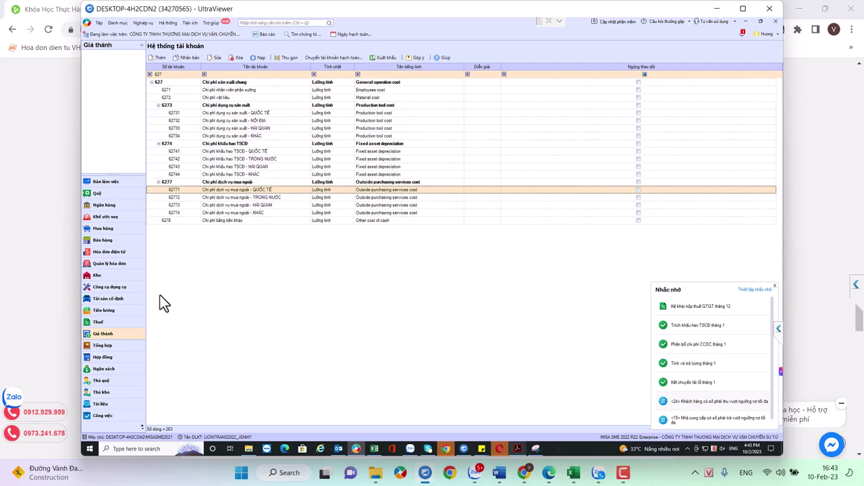
Step: Delete the QT project acceptance voucher (Nghiệm thu công trình) dated 31/12/2022 in the Giá thành module
{"action": "left_click", "coordinate": [102, 334]}
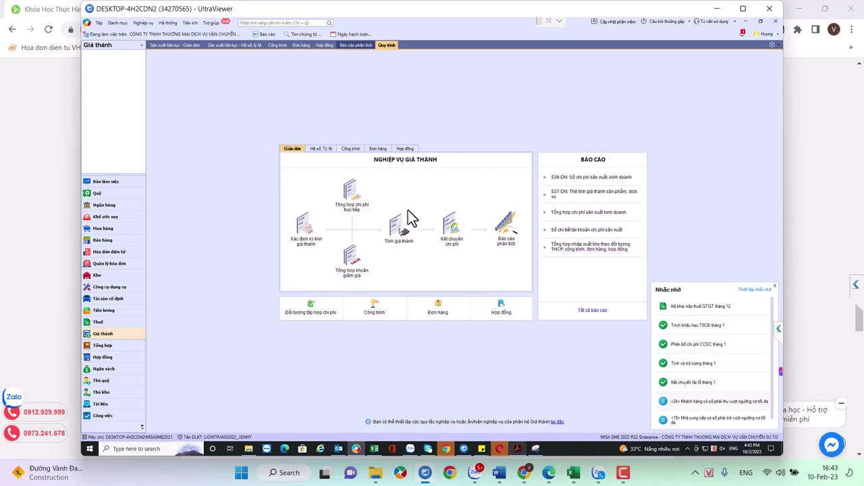
{"action": "left_click", "coordinate": [435, 233]}
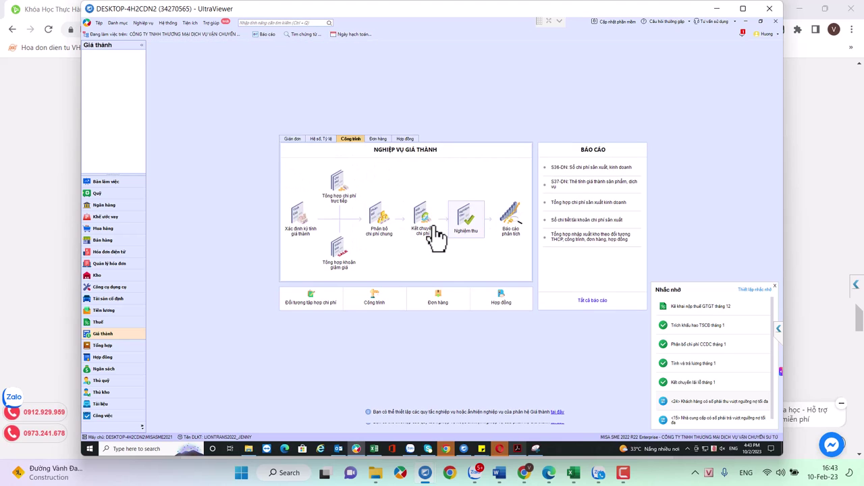
{"action": "key", "text": "ctrl+d"}
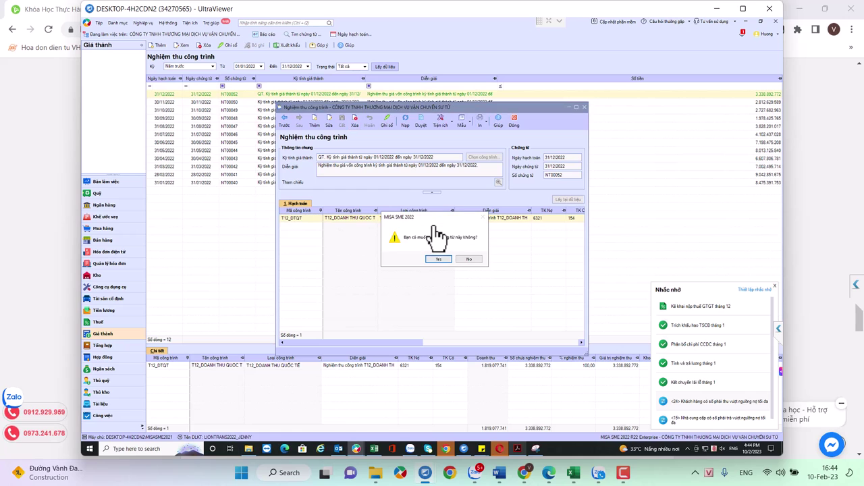
{"action": "key", "text": "Return"}
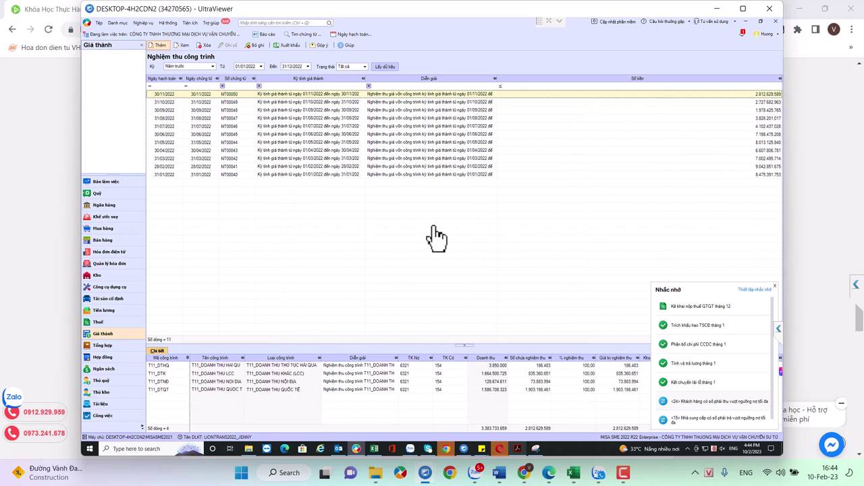
Step: Create a new project acceptance voucher for the QT costing period 01/12/2022 to 31/12/2022, loading the data of project T12_DTQT
{"action": "key", "text": "ctrl+n"}
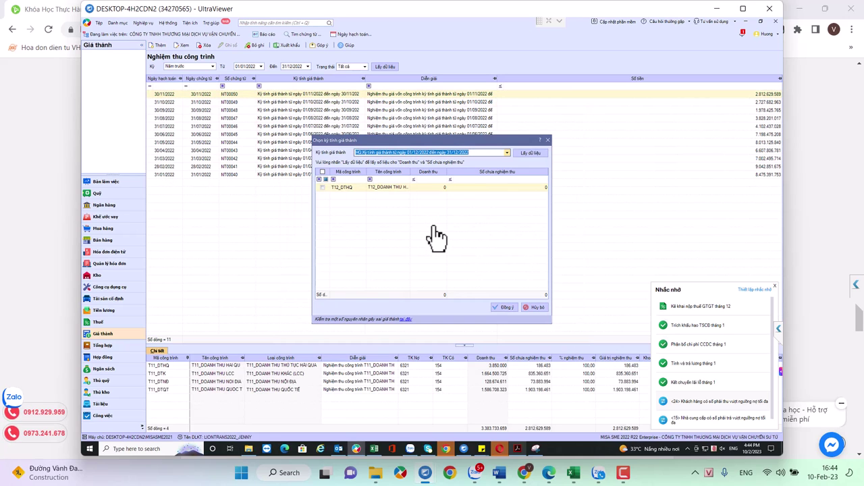
{"action": "key", "text": "alt+Down"}
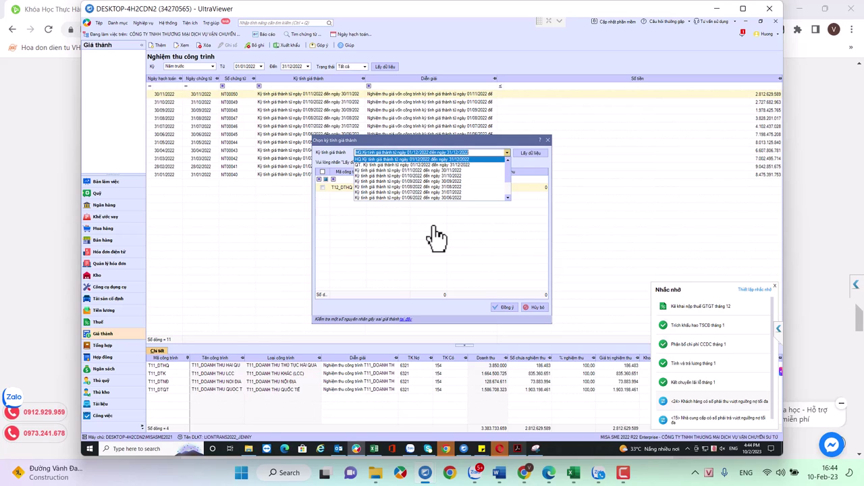
{"action": "key", "text": "Down"}
{"action": "key", "text": "Return"}
{"action": "key", "text": "Tab"}
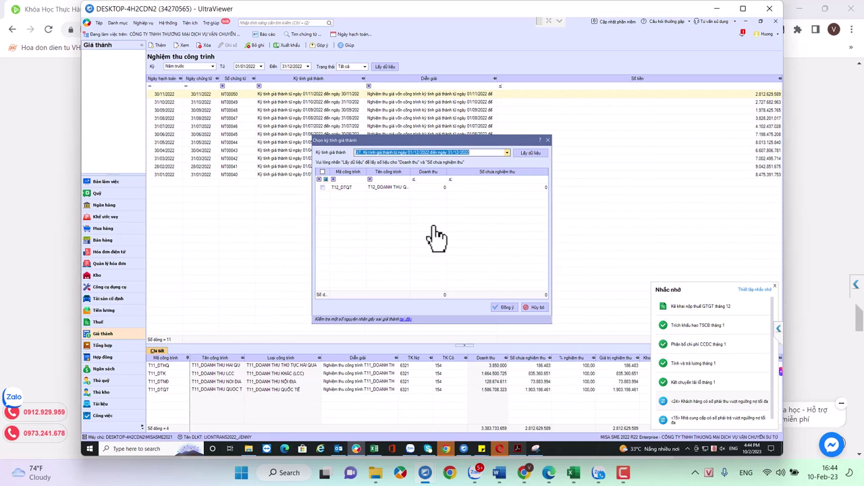
{"action": "key", "text": "Return"}
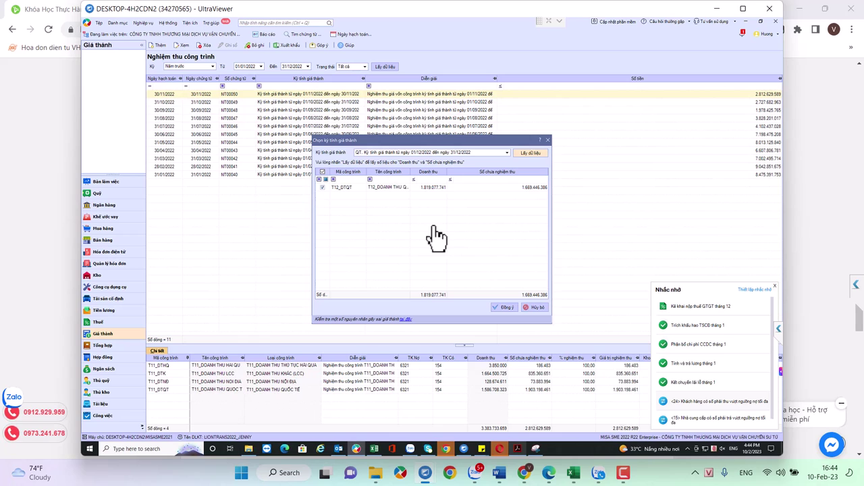
{"action": "key", "text": "Return"}
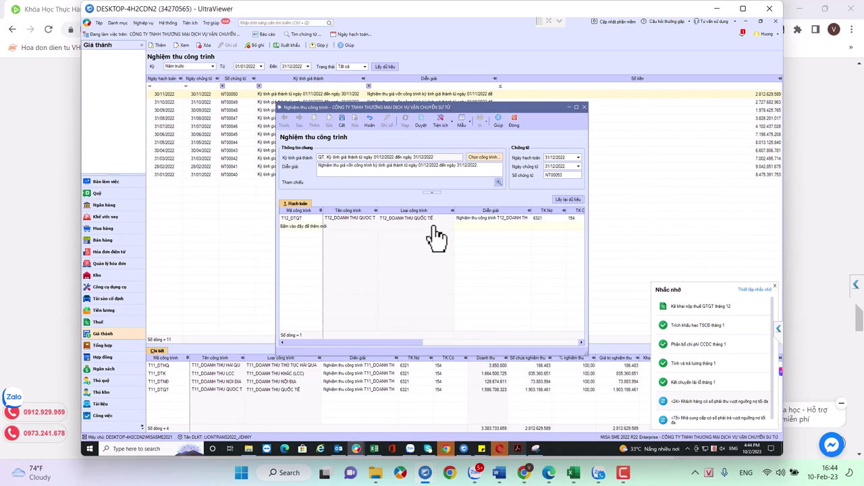
Step: Set the T12_DTQT line's debit account to 63231, save the acceptance voucher in year 2022 and close it
{"action": "scroll", "coordinate": [436, 237], "scroll_direction": "right", "scroll_amount": 3}
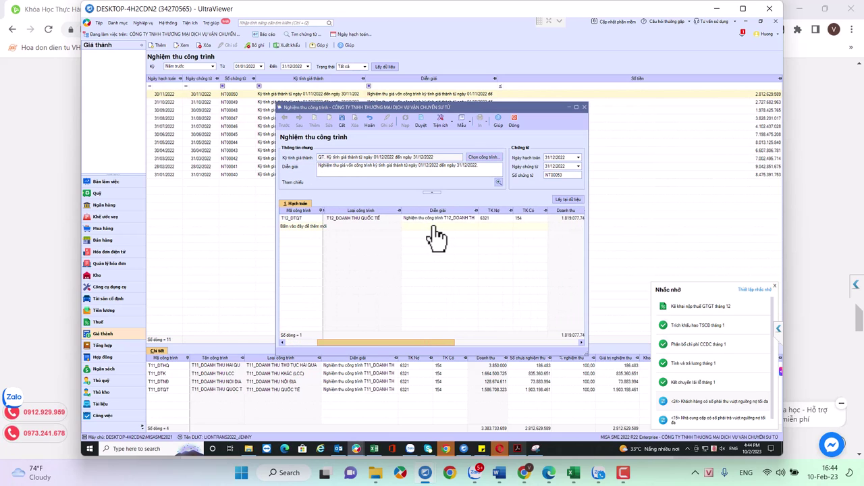
{"action": "key", "text": "Tab"}
{"action": "type", "text": "63"}
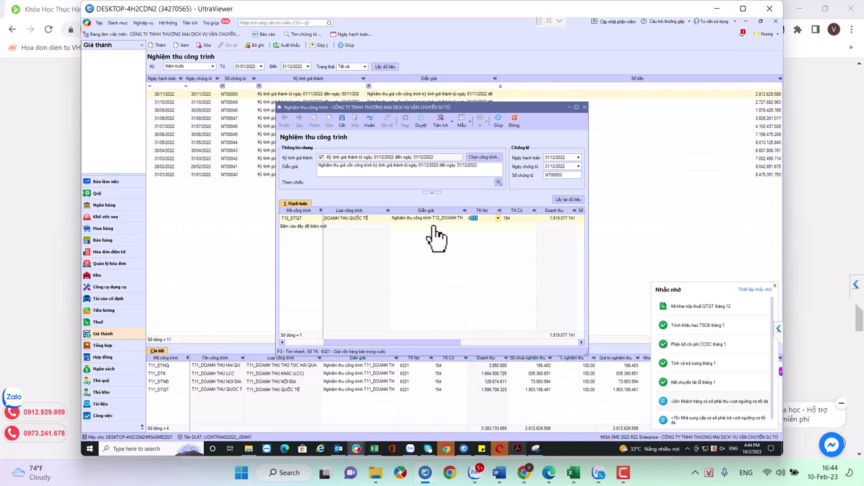
{"action": "type", "text": "2"}
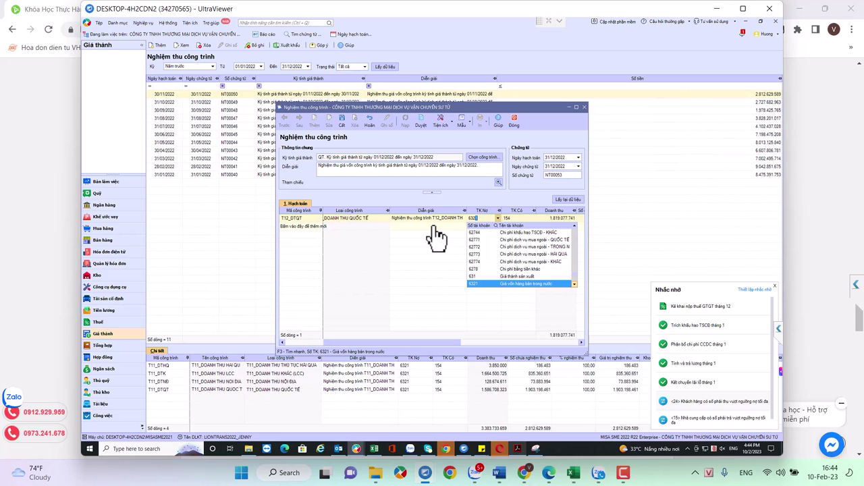
{"action": "type", "text": "31"}
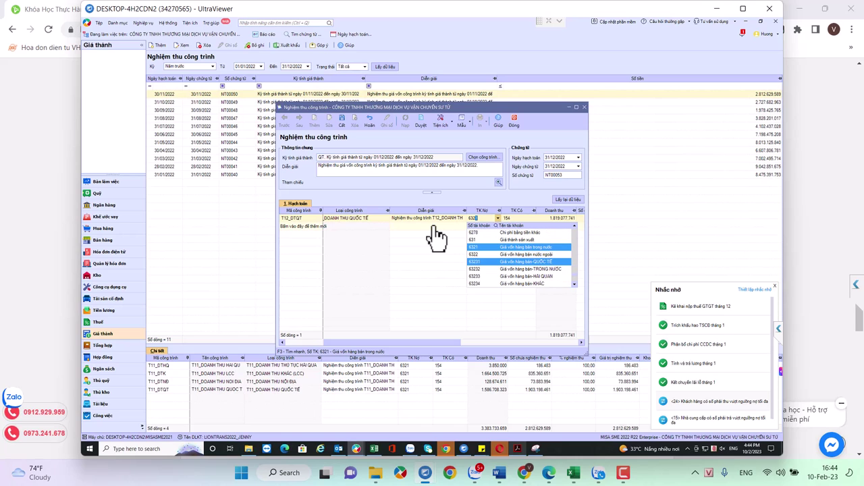
{"action": "key", "text": "Return"}
{"action": "key", "text": "ctrl+s"}
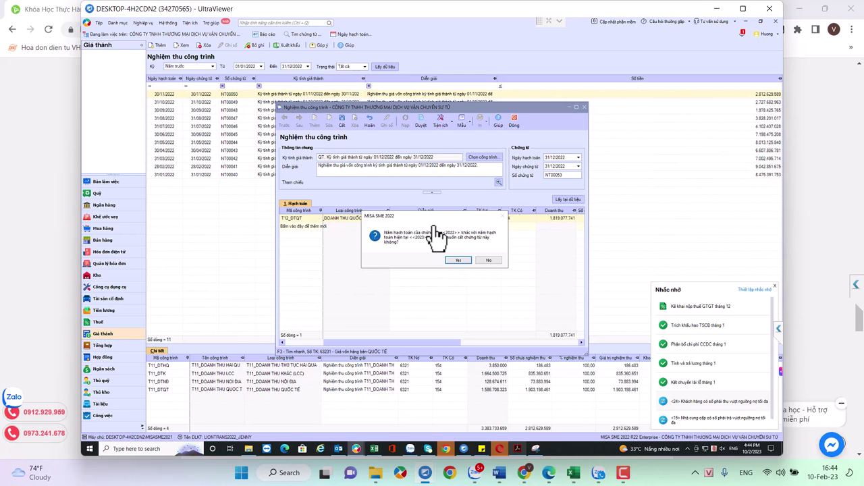
{"action": "key", "text": "Return"}
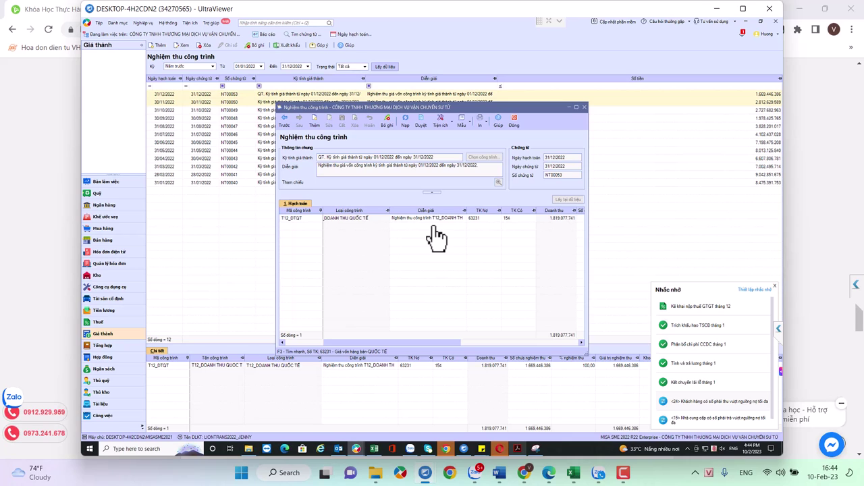
{"action": "left_click", "coordinate": [514, 120]}
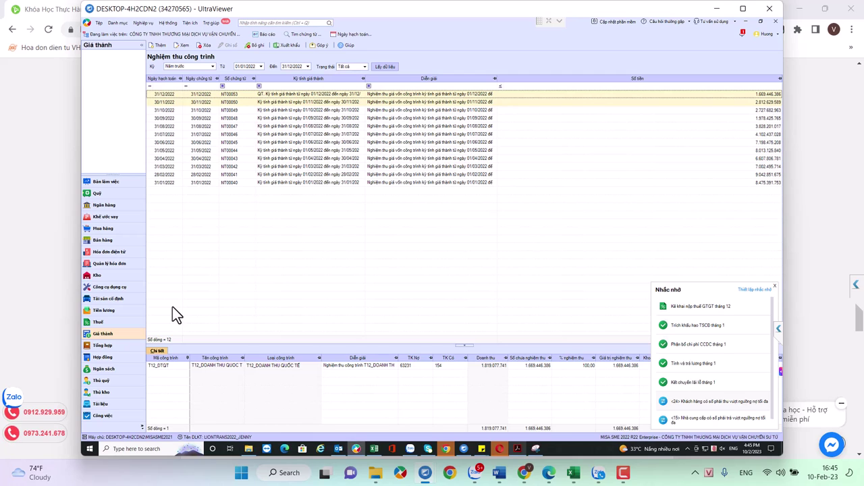
Step: Draft a new profit and loss transfer voucher in the Tổng hợp module to review its entries, and close its form
{"action": "left_click", "coordinate": [103, 345]}
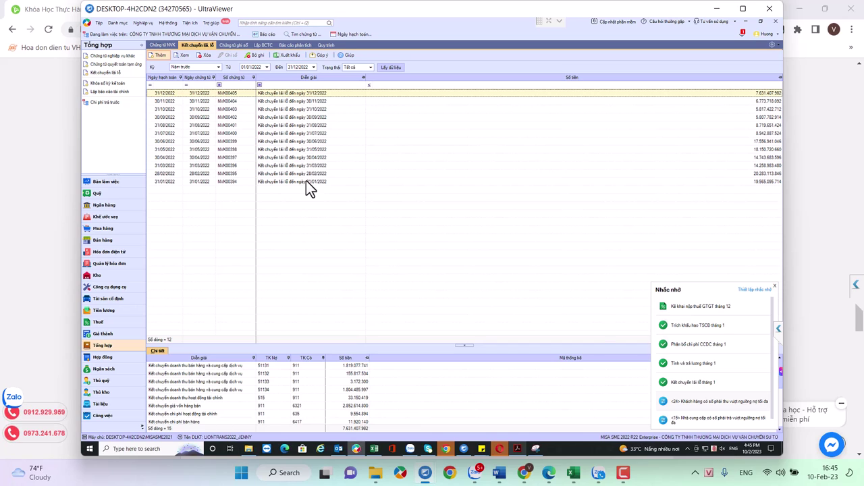
{"action": "key", "text": "ctrl+n"}
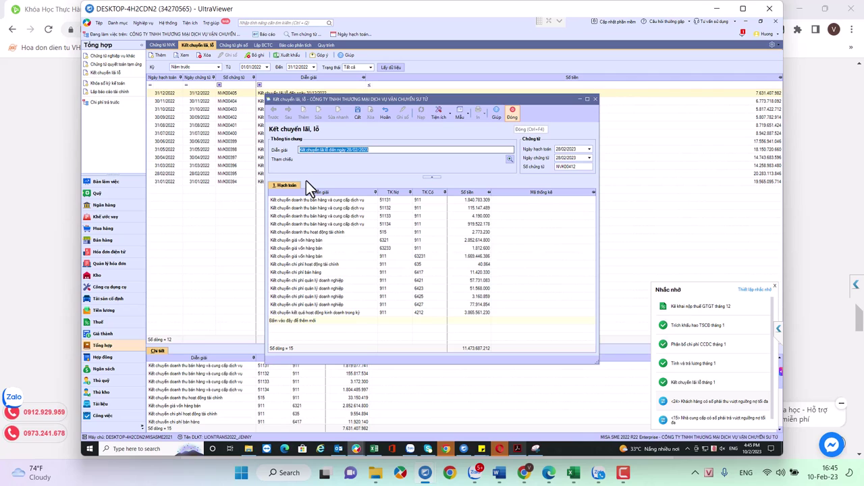
{"action": "key", "text": "ctrl+F4"}
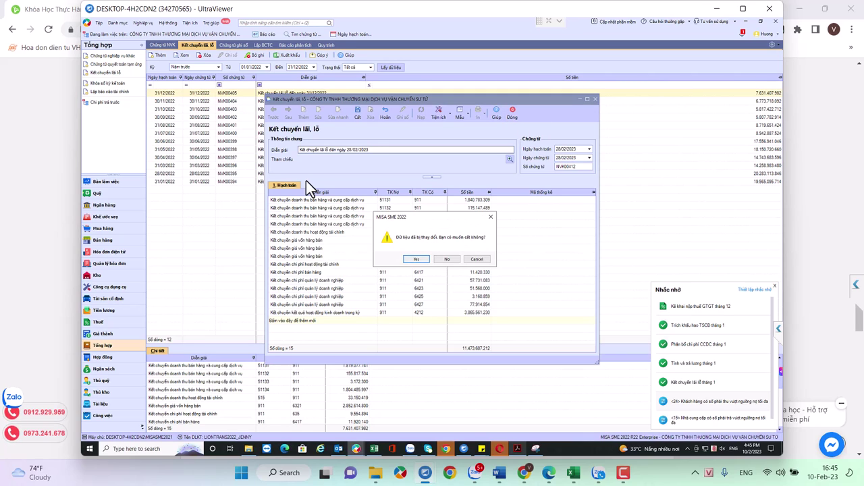
{"action": "key", "text": "Return"}
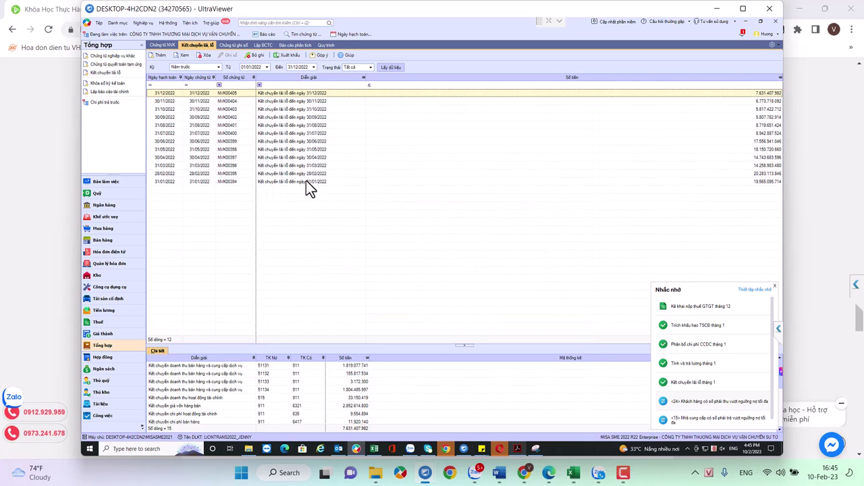